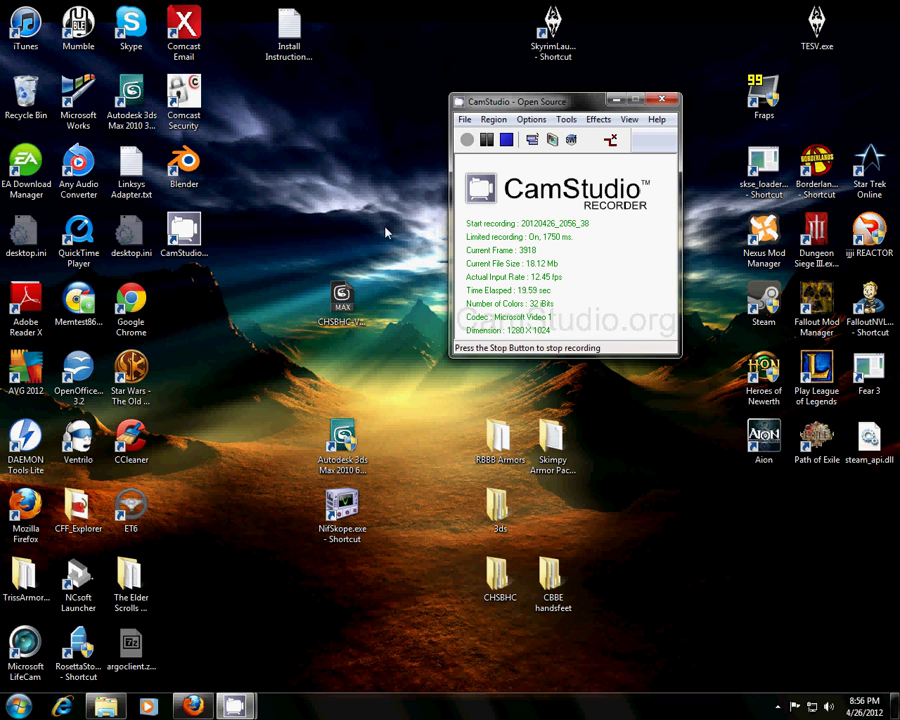
Pick out the CHSBHC scene file and the 3ds Max 2010 shortcuts on the desktop
{"action": "left_click", "coordinate": [359, 305]}
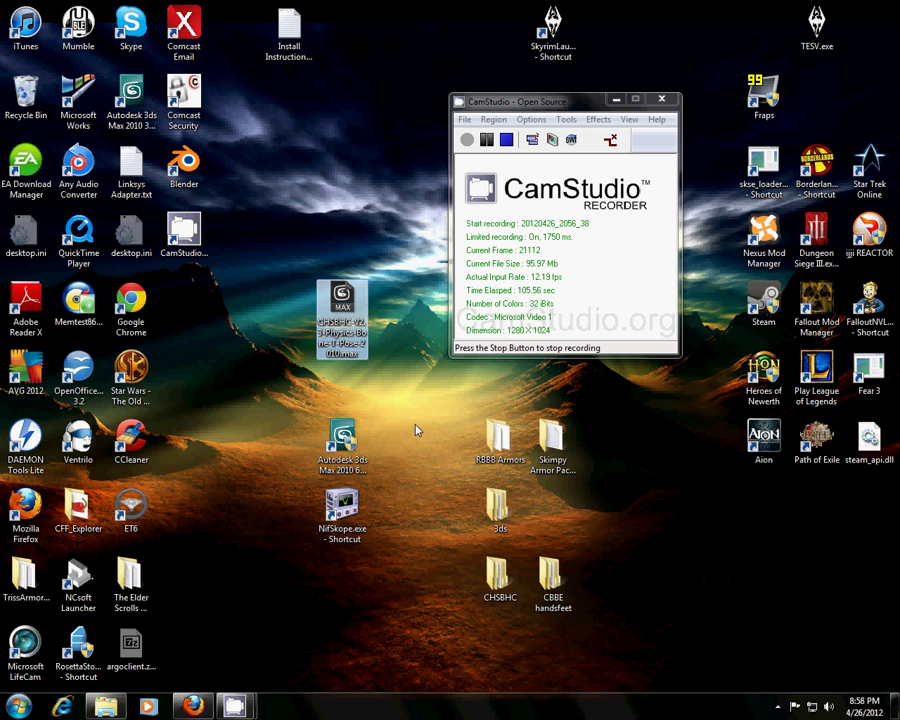
{"action": "left_click", "coordinate": [342, 440]}
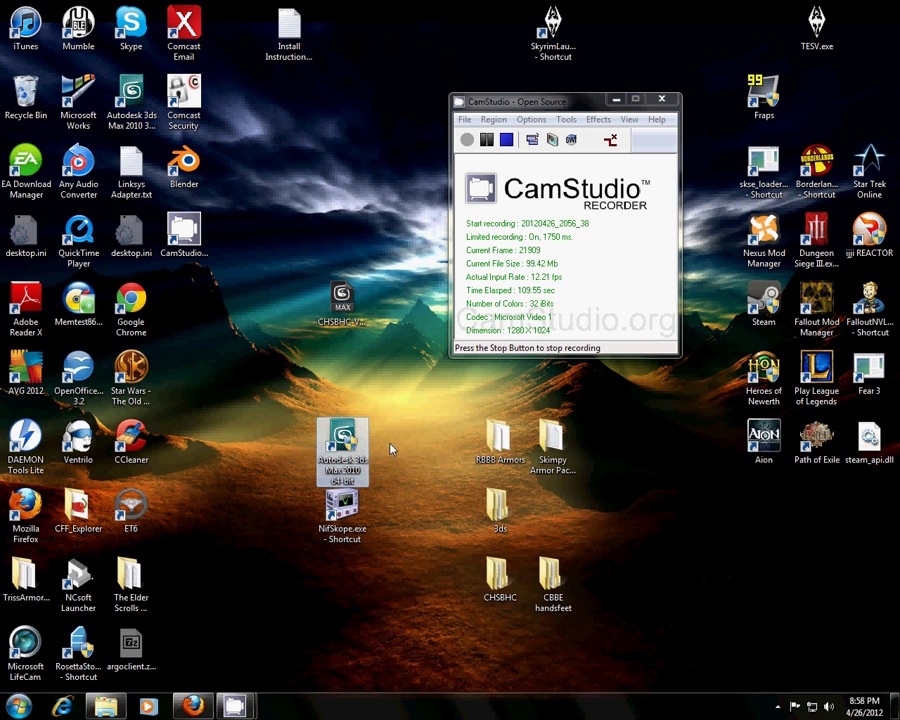
{"action": "key", "text": "Down"}
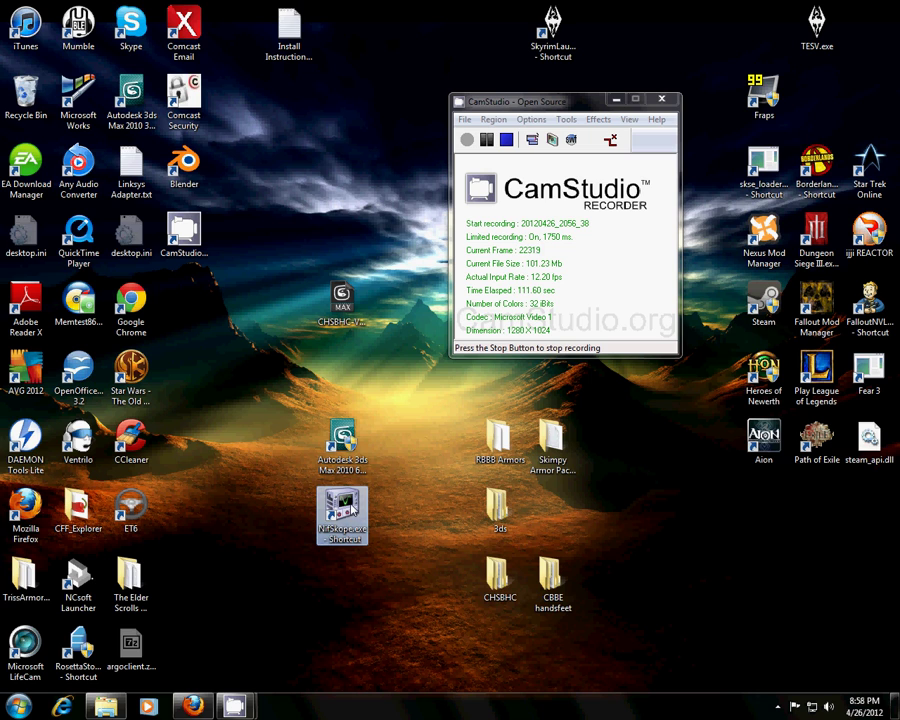
{"action": "left_click", "coordinate": [267, 263]}
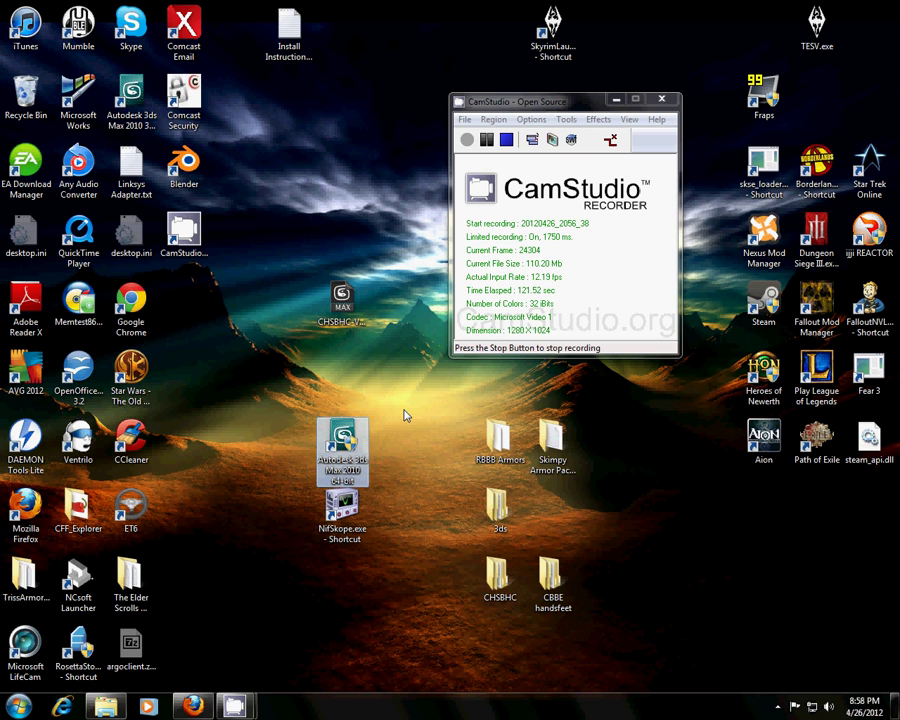
{"action": "left_click", "coordinate": [318, 486]}
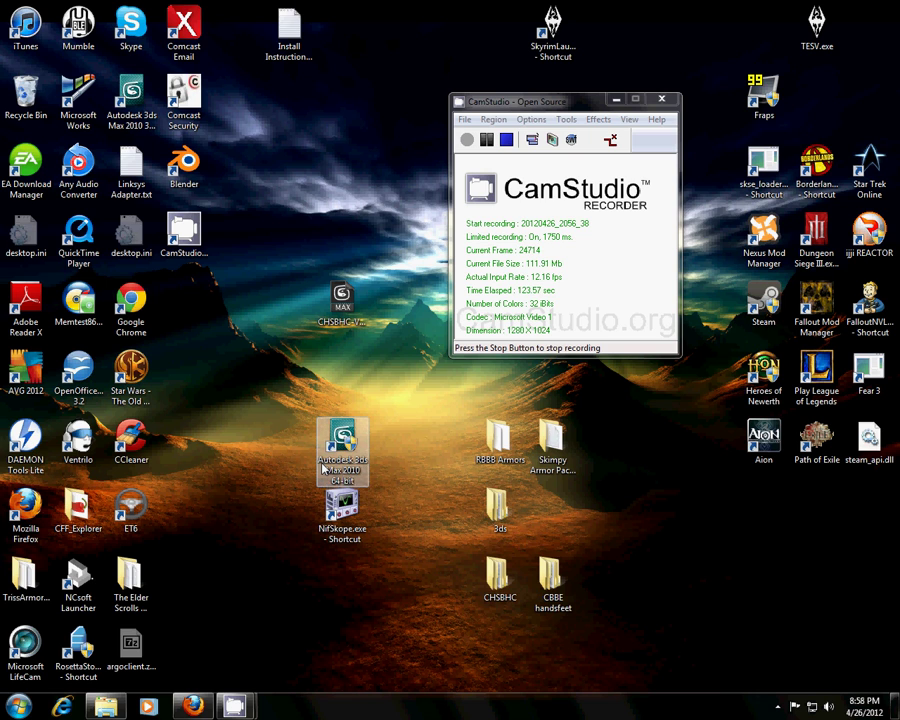
{"action": "left_click", "coordinate": [255, 461]}
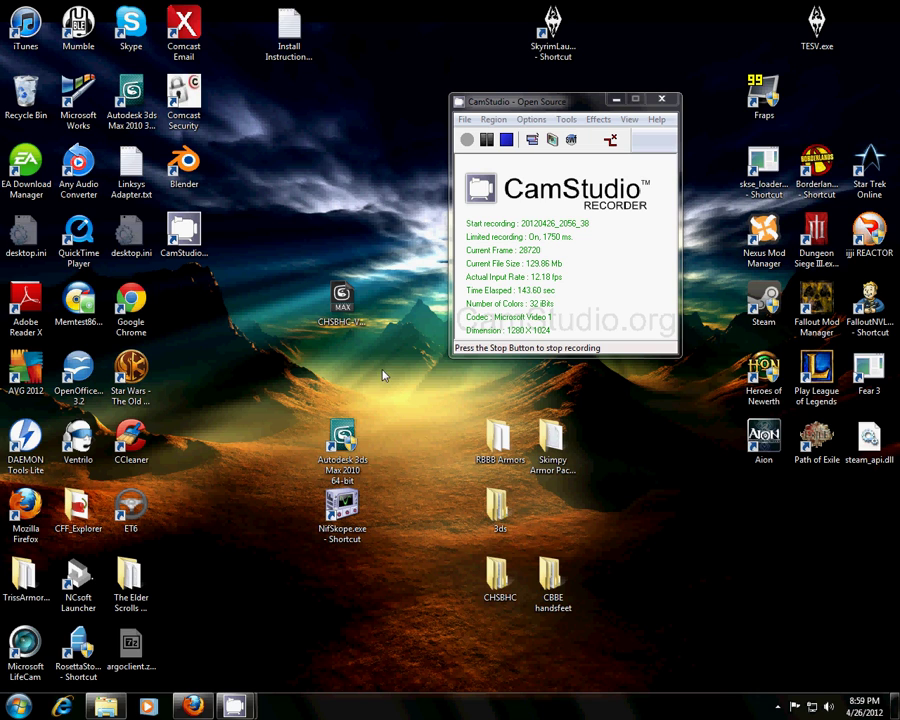
Load the CHSBHC T-pose scene and close the Learning Movies welcome window
{"action": "left_click", "coordinate": [345, 305]}
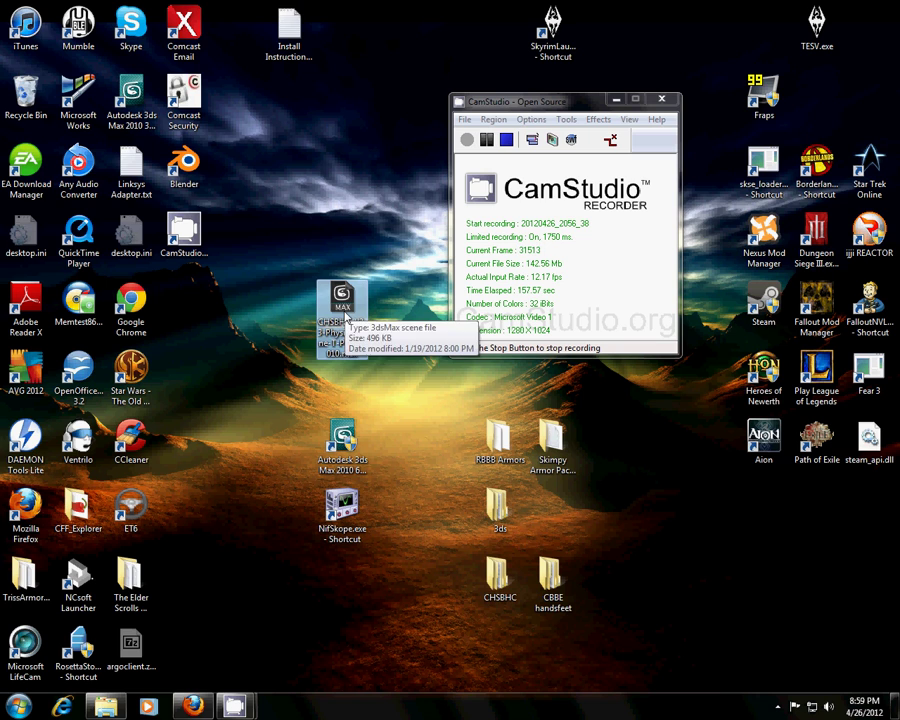
{"action": "left_click", "coordinate": [503, 380]}
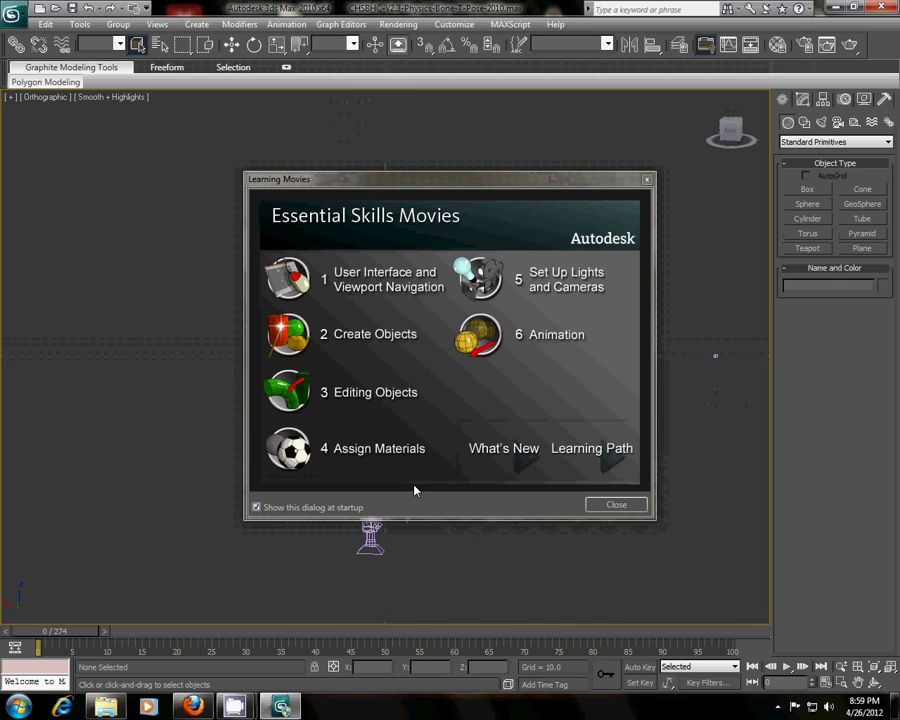
{"action": "left_click", "coordinate": [600, 507]}
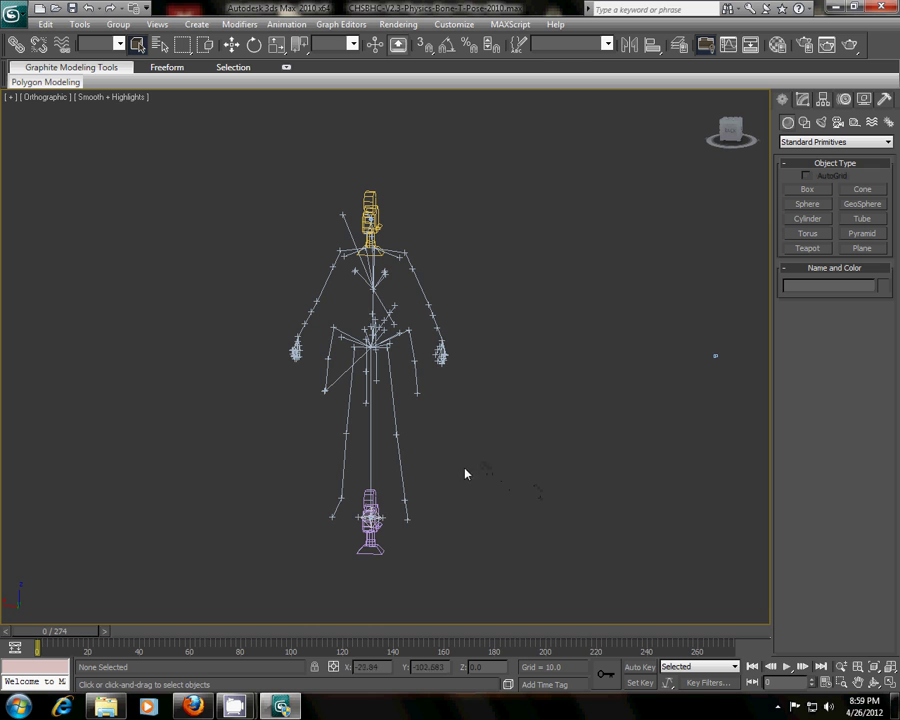
{"action": "middle_click_drag", "start_coordinate": [465, 474], "coordinate": [706, 390]}
{"action": "middle_click_drag", "start_coordinate": [395, 339], "coordinate": [422, 444]}
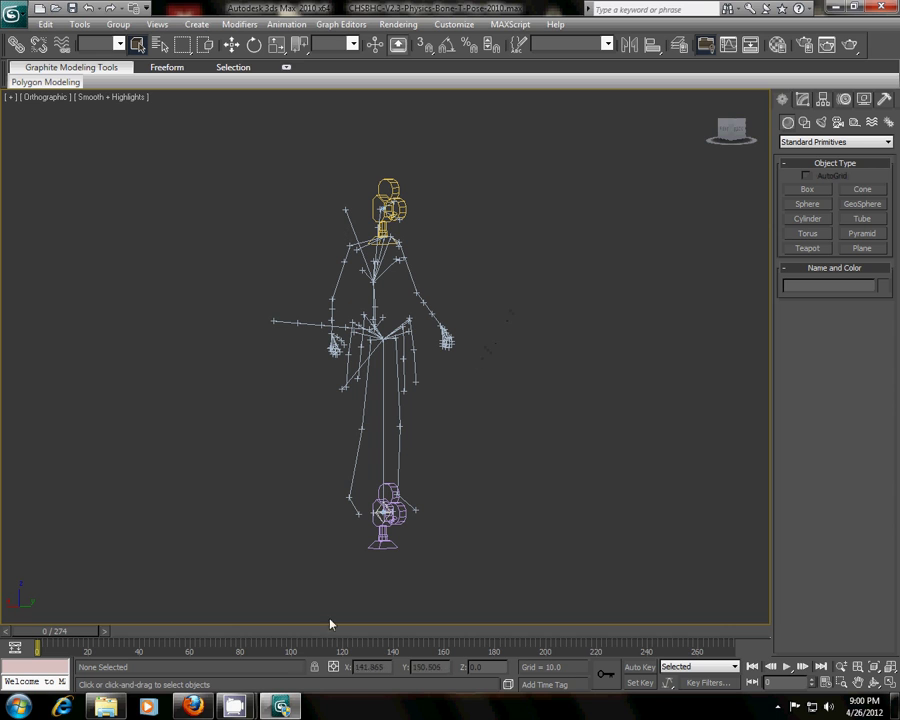
{"action": "mouse_move", "coordinate": [235, 704]}
{"action": "left_click", "coordinate": [181, 638]}
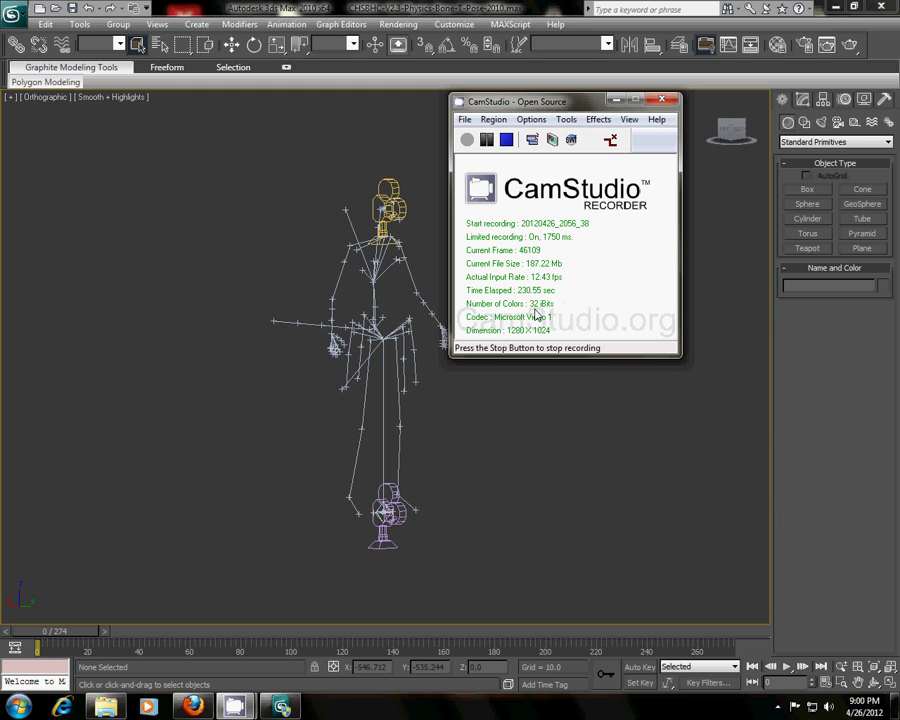
{"action": "left_click", "coordinate": [618, 100]}
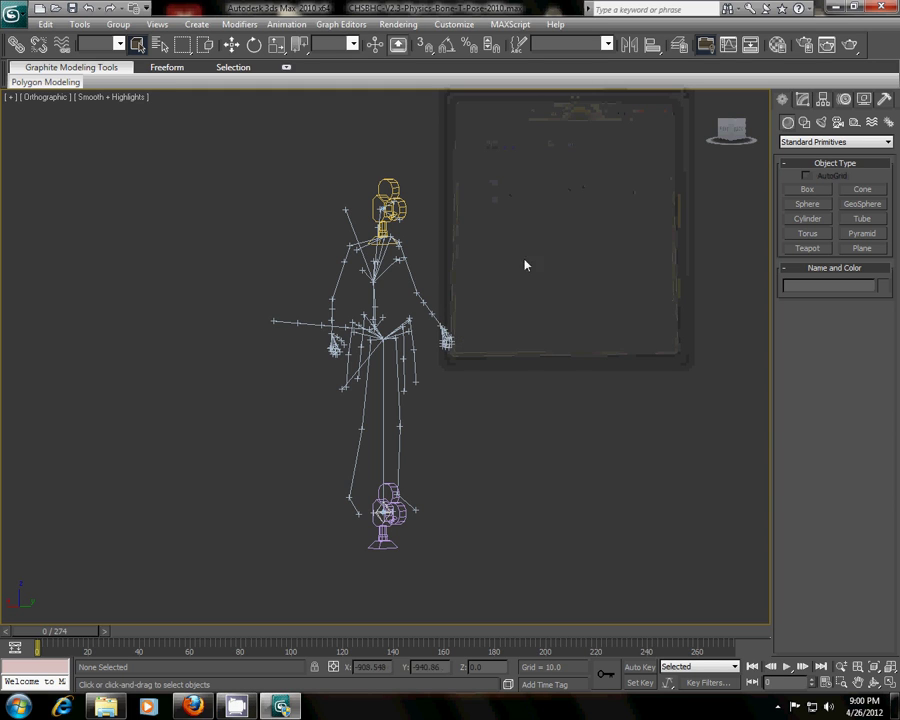
{"action": "mouse_move", "coordinate": [485, 305]}
{"action": "middle_mouse_down", "text": "alt"}
{"action": "mouse_move", "coordinate": [522, 309]}
{"action": "mouse_move", "coordinate": [452, 311]}
{"action": "mouse_move", "coordinate": [575, 309]}
{"action": "mouse_move", "coordinate": [405, 309]}
{"action": "mouse_move", "coordinate": [502, 312]}
{"action": "middle_mouse_up", "text": "alt"}
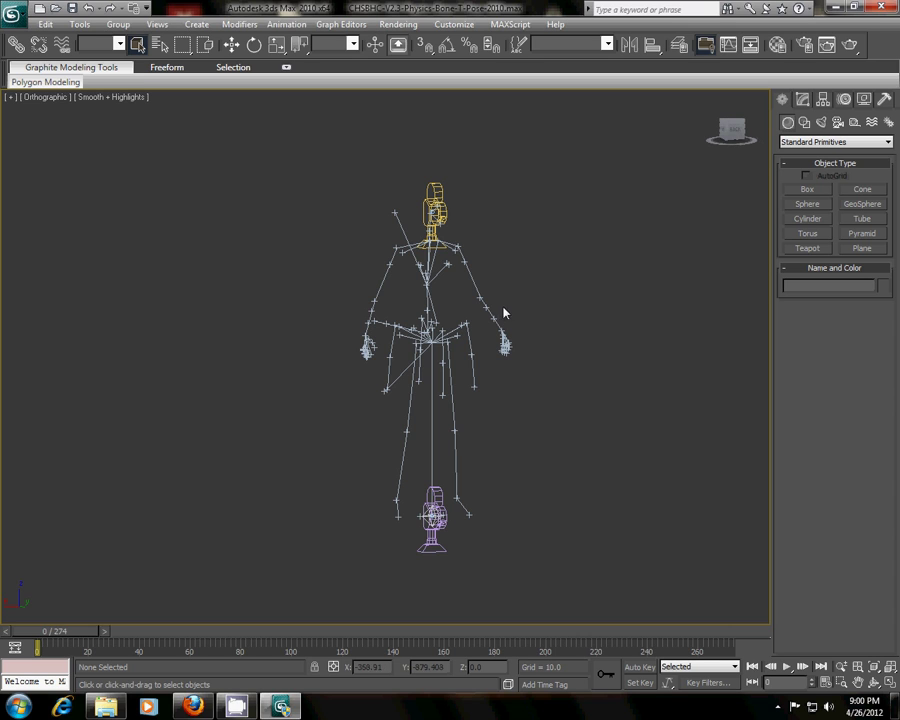
Import femalebody_0.nif from CHSBHC > meshes > actors > character > character assets
{"action": "left_click", "coordinate": [17, 15]}
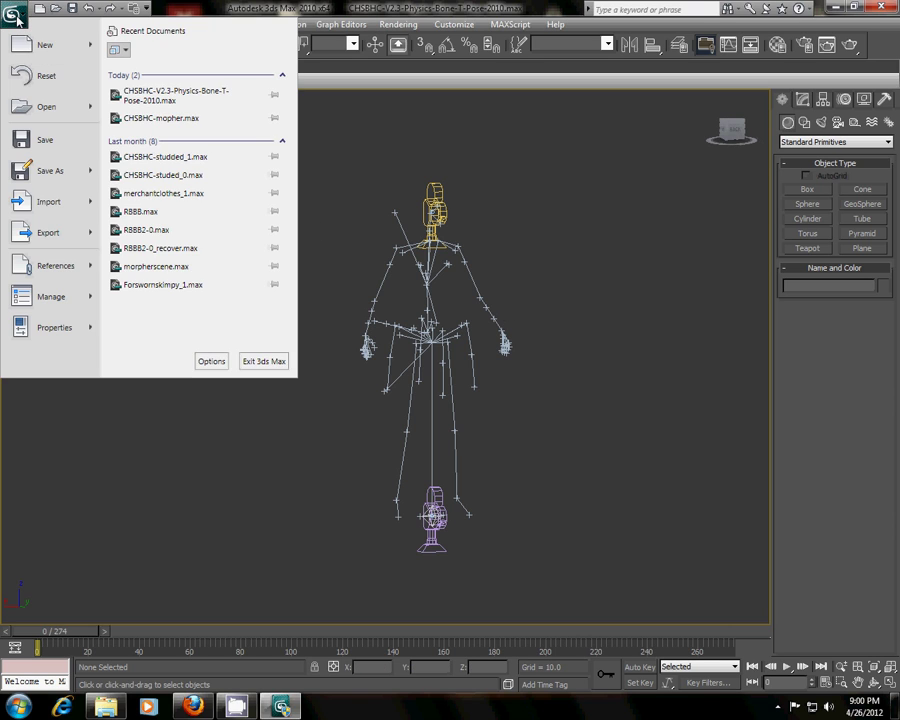
{"action": "left_click", "coordinate": [54, 206]}
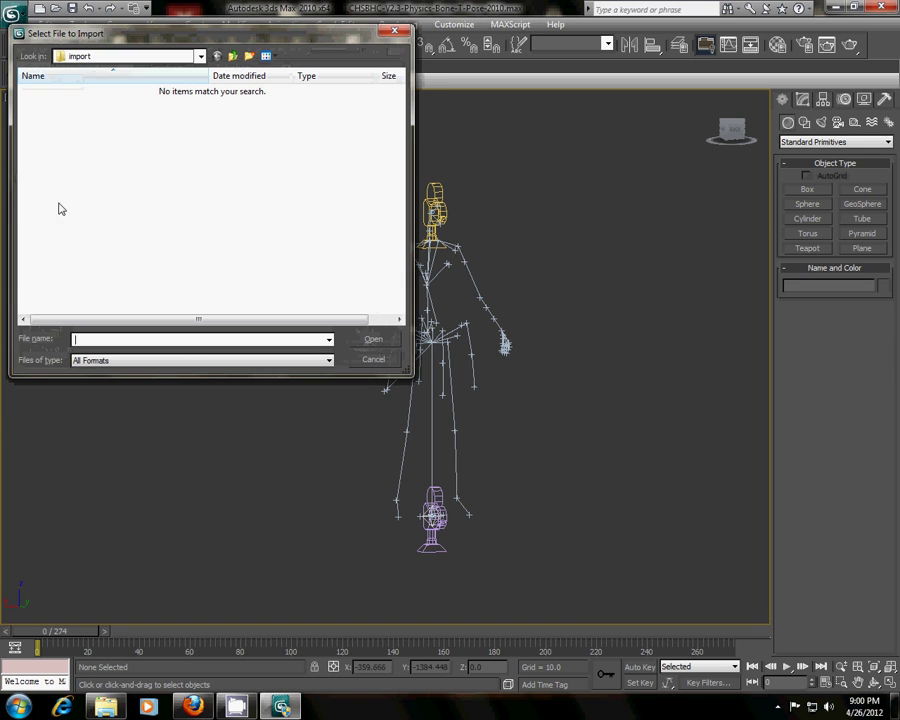
{"action": "left_click", "coordinate": [201, 57]}
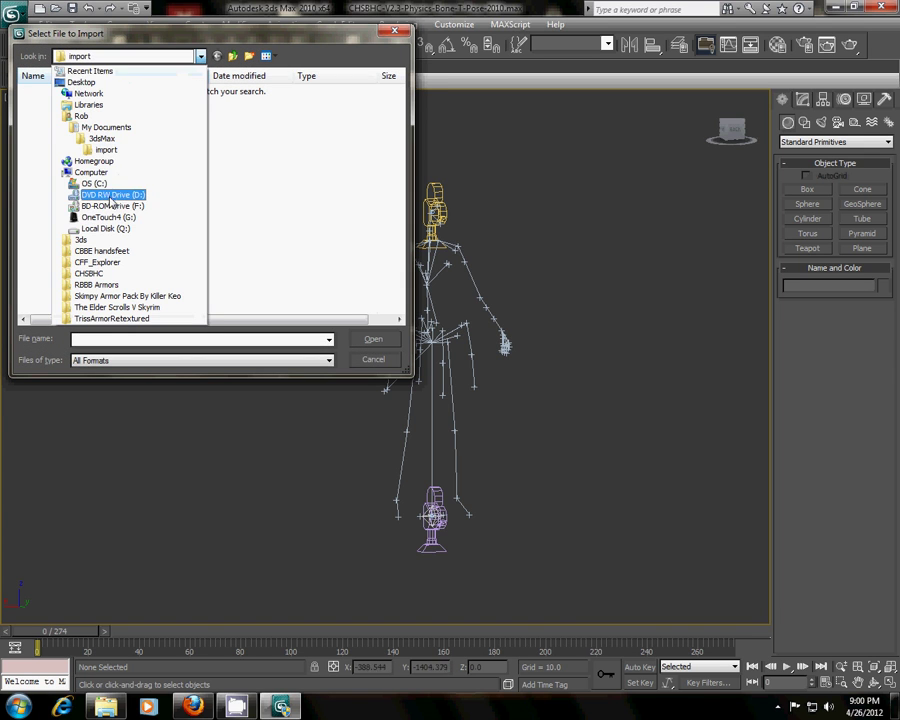
{"action": "left_click", "coordinate": [105, 276]}
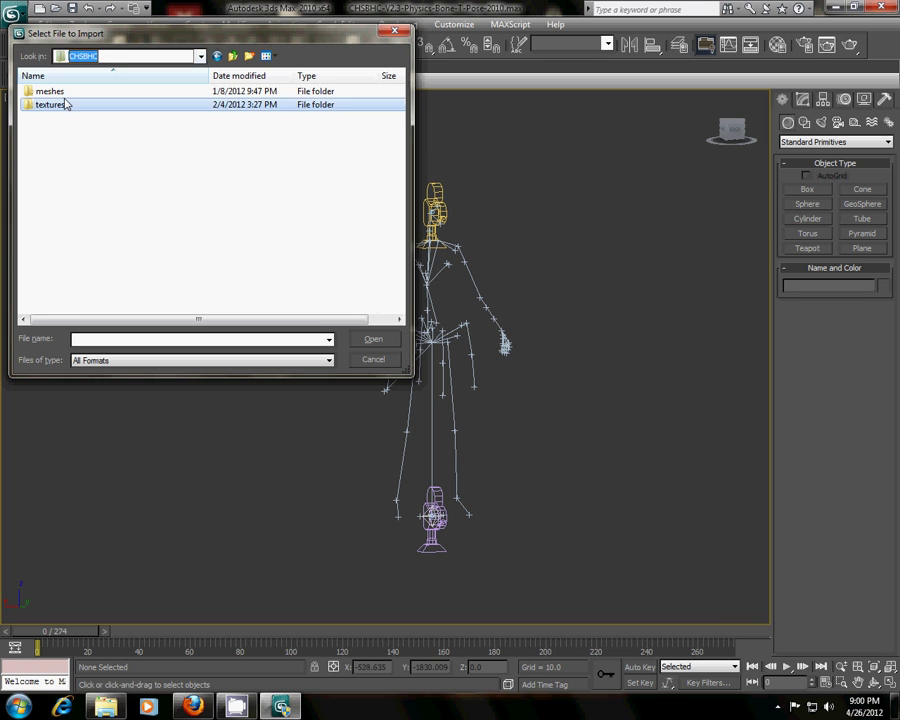
{"action": "double_click", "coordinate": [66, 92]}
{"action": "double_click", "coordinate": [66, 93]}
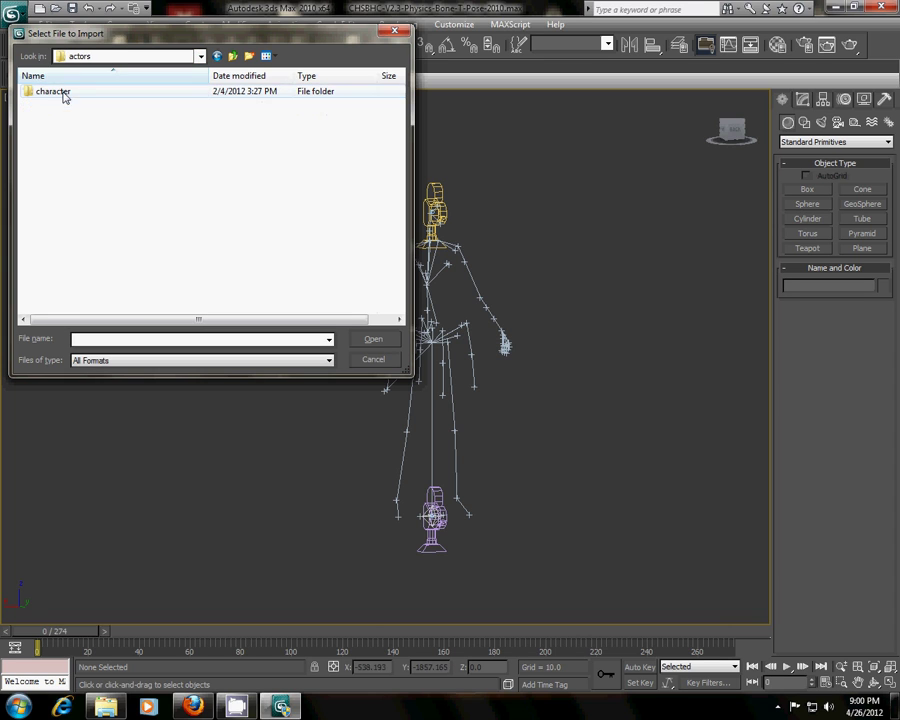
{"action": "double_click", "coordinate": [66, 94]}
{"action": "double_click", "coordinate": [62, 105]}
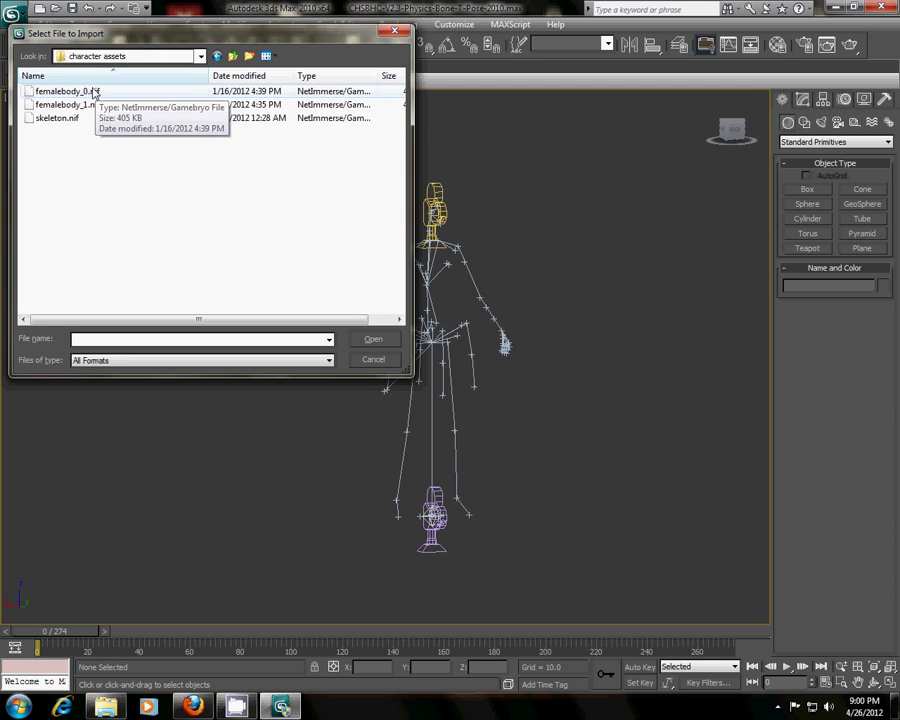
{"action": "double_click", "coordinate": [66, 91]}
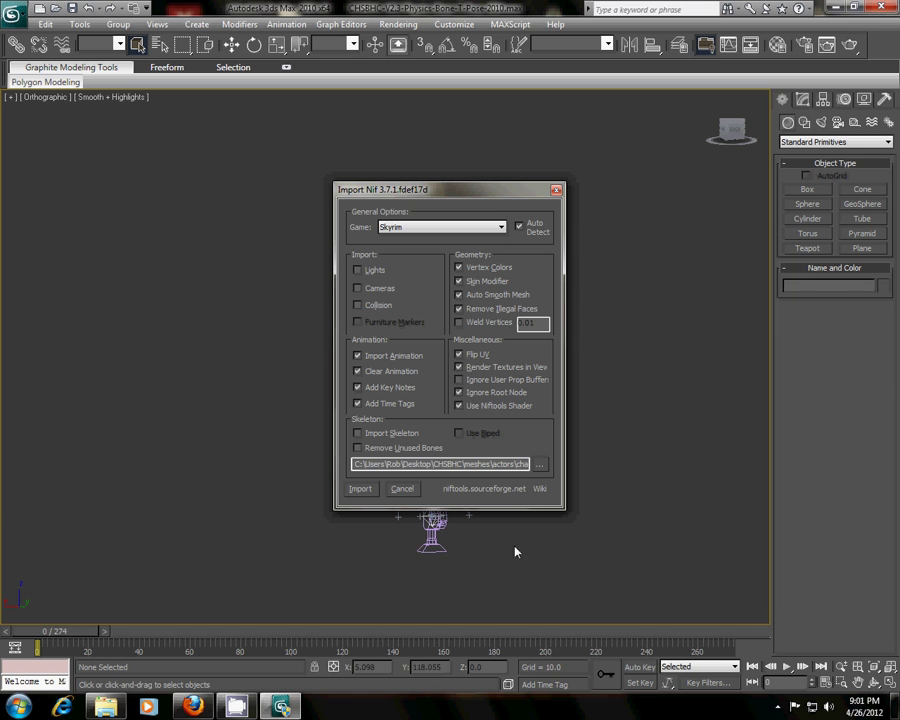
Accept the Nif import options and inspect the body mesh standing inside the skeleton rig
{"action": "left_click", "coordinate": [360, 494]}
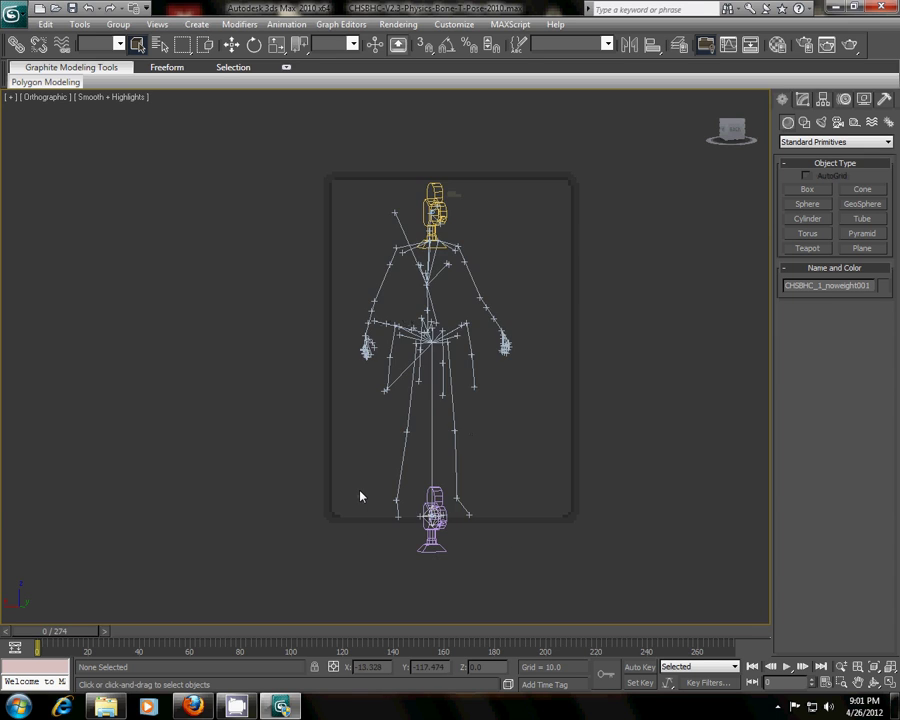
{"action": "middle_click_drag", "start_coordinate": [240, 410], "coordinate": [552, 402]}
{"action": "scroll", "coordinate": [578, 331], "scroll_direction": "up", "scroll_amount": 3}
{"action": "scroll", "coordinate": [567, 340], "scroll_direction": "down", "scroll_amount": 1}
{"action": "middle_click_drag", "start_coordinate": [567, 340], "coordinate": [489, 400], "text": "alt"}
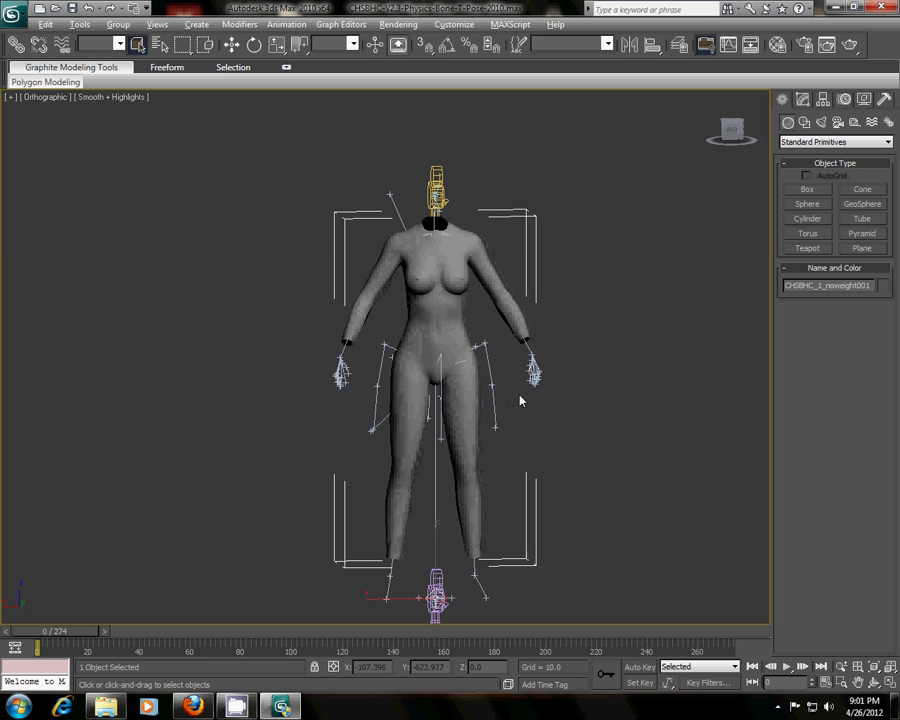
{"action": "middle_click_drag", "start_coordinate": [536, 428], "coordinate": [506, 464]}
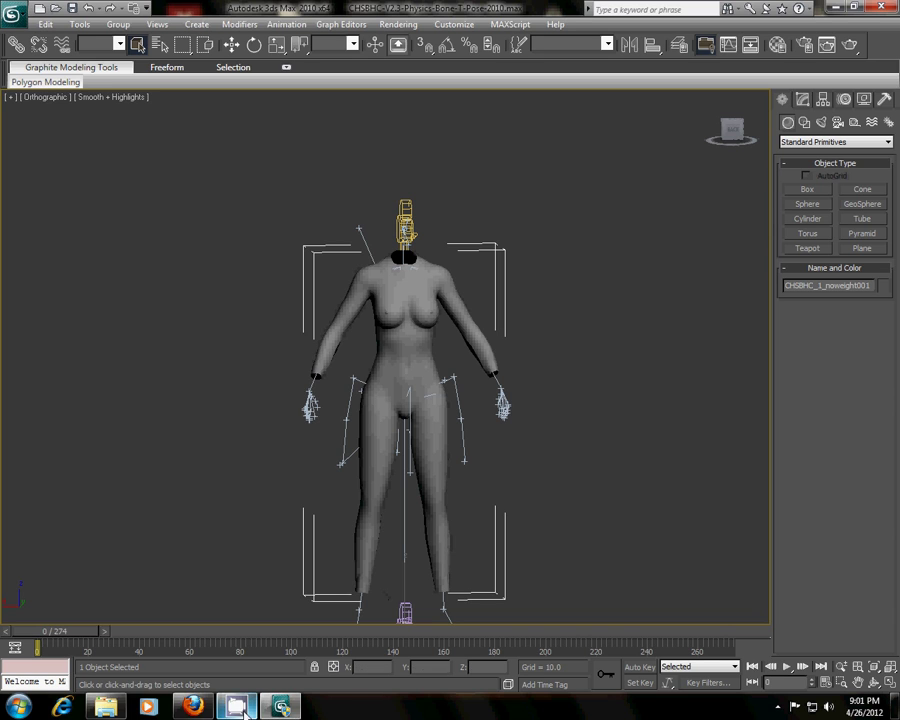
Minimise 3ds Max, check CamStudio's taskbar options, and reveal the hidden tray icons
{"action": "mouse_move", "coordinate": [258, 689]}
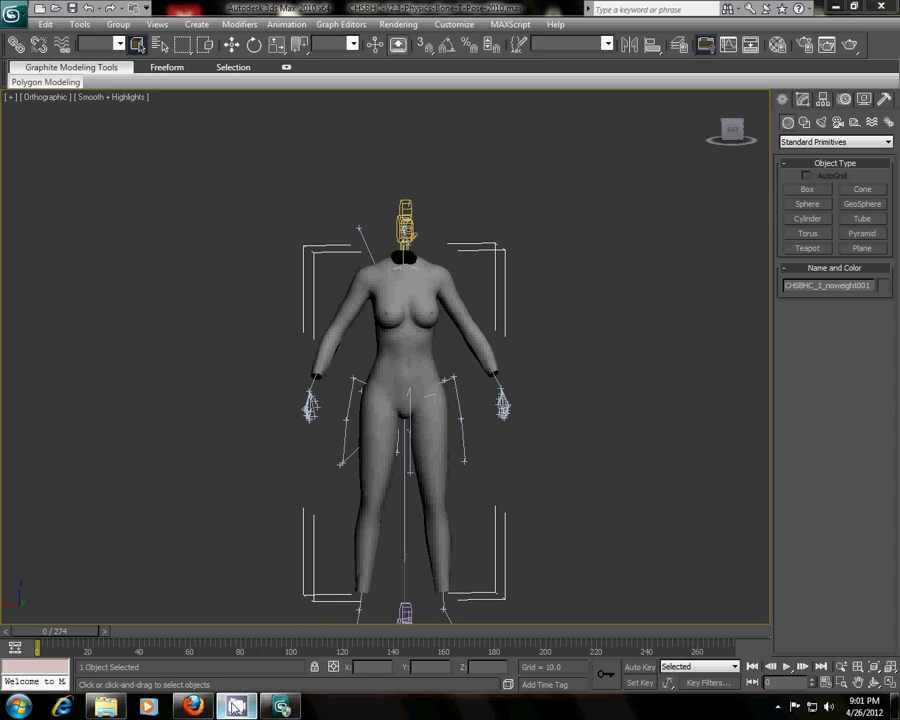
{"action": "left_click", "coordinate": [235, 700]}
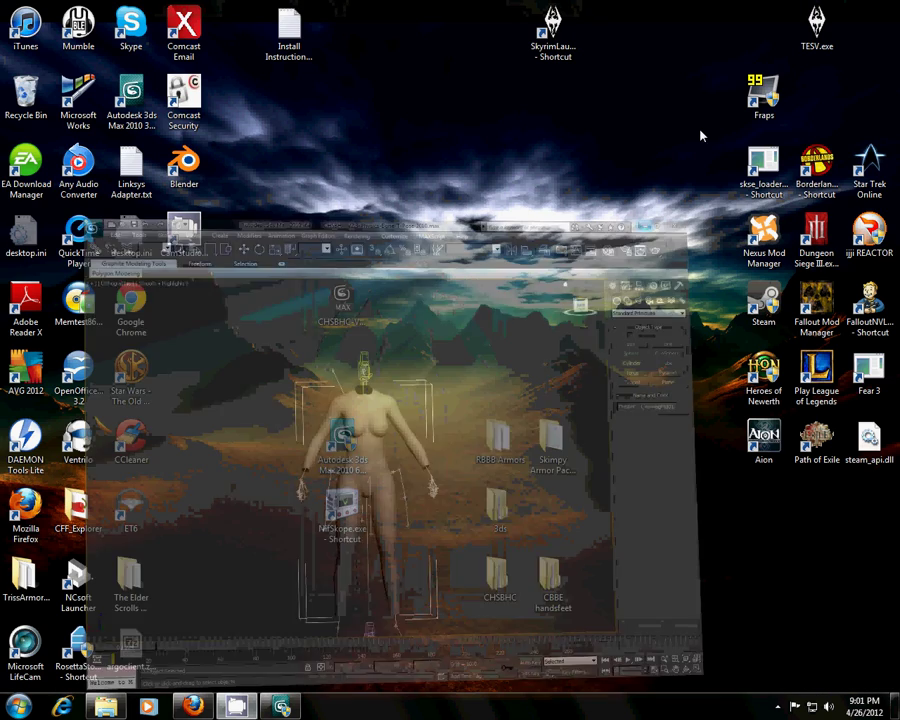
{"action": "right_click", "coordinate": [236, 704]}
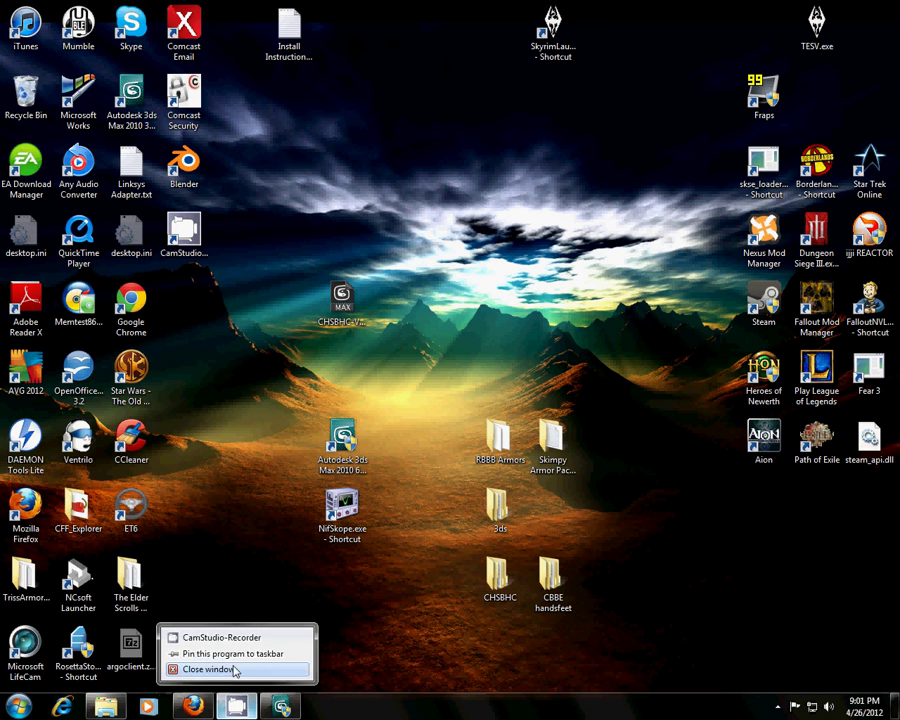
{"action": "left_click", "coordinate": [246, 639]}
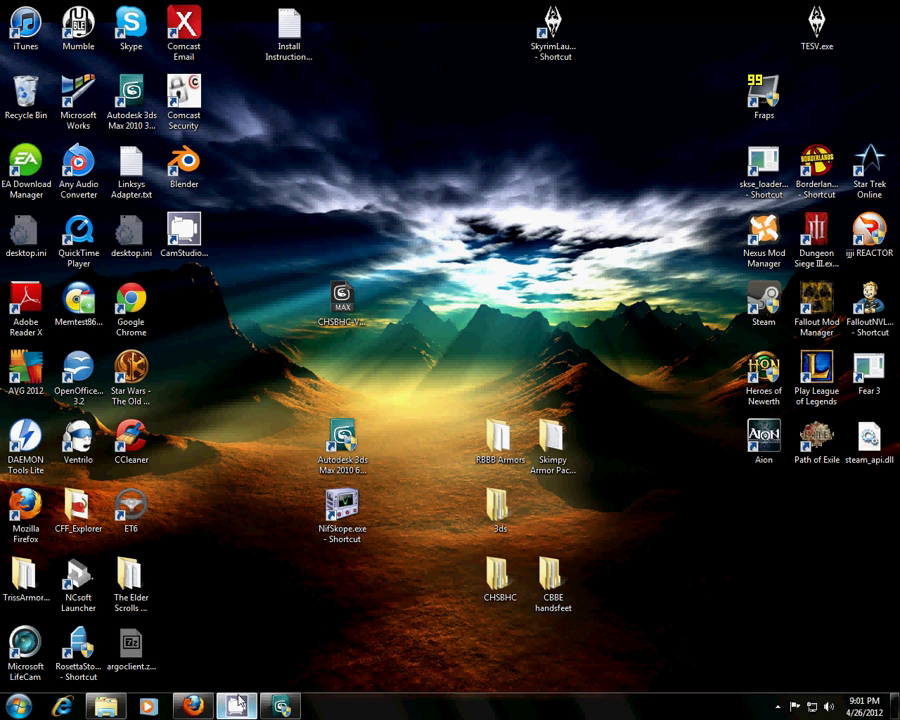
{"action": "left_click", "coordinate": [777, 707]}
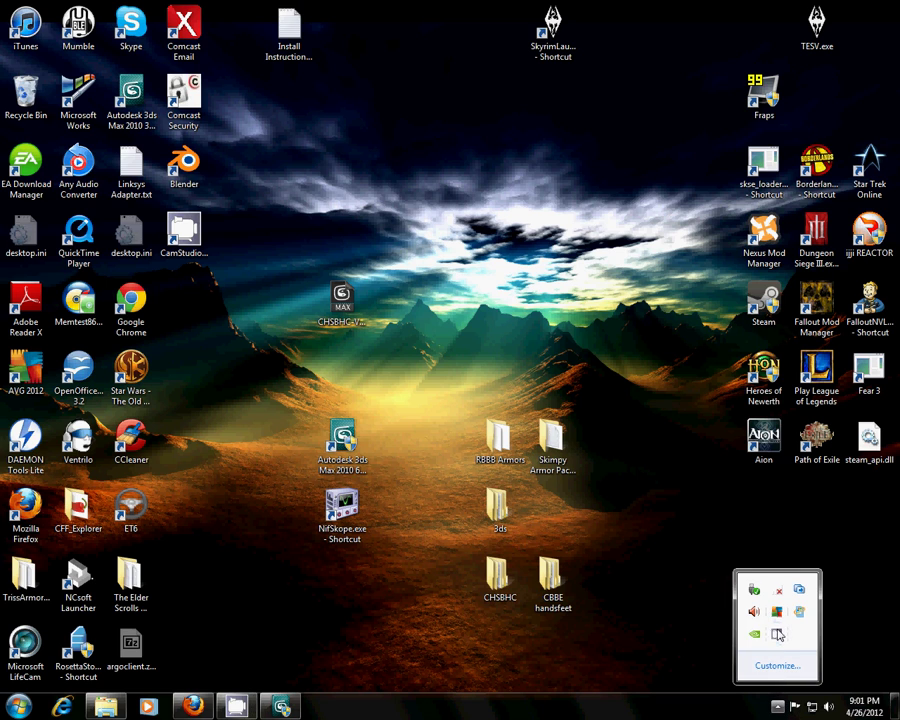